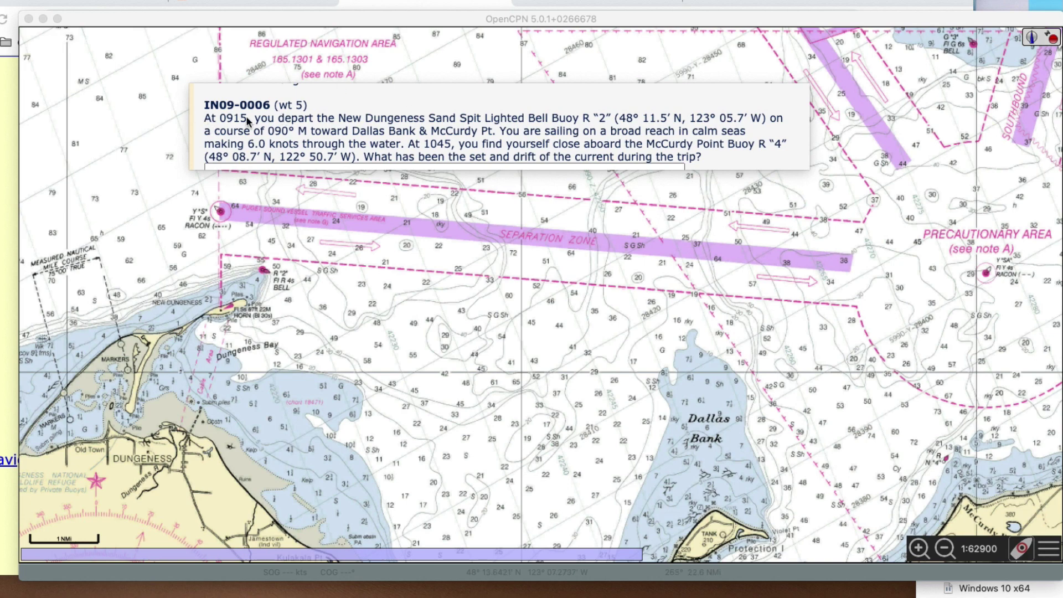
- Move the IN09-0006 question popup up and right to uncover the chart beneath
{"action": "left_click_drag", "start_coordinate": [478, 98], "coordinate": [505, 68]}
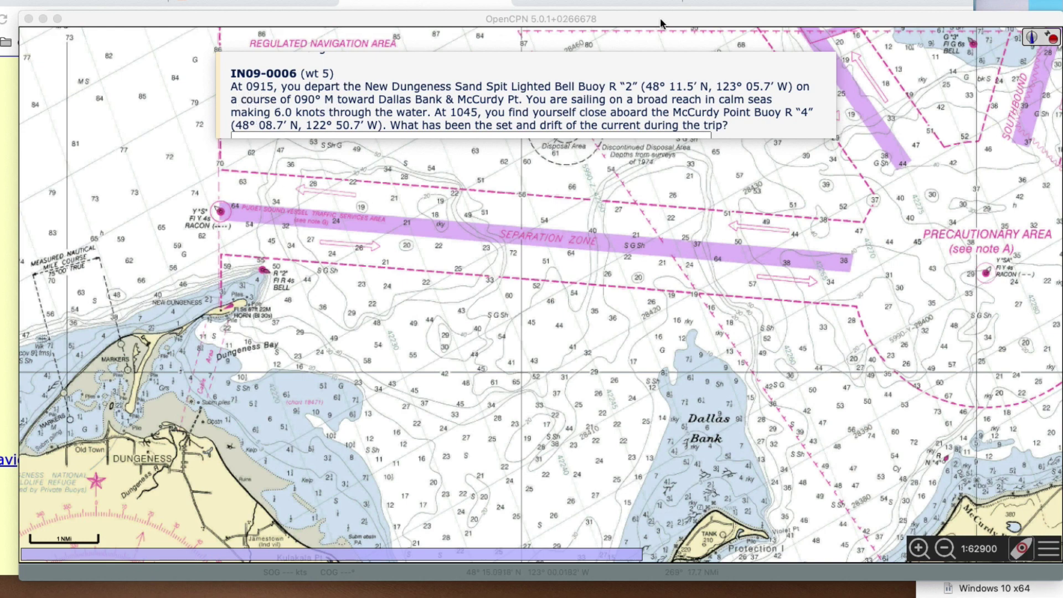
- Zoom in on the New Dungeness bell buoy R "2" and start a new route
{"action": "left_click", "coordinate": [533, 317]}
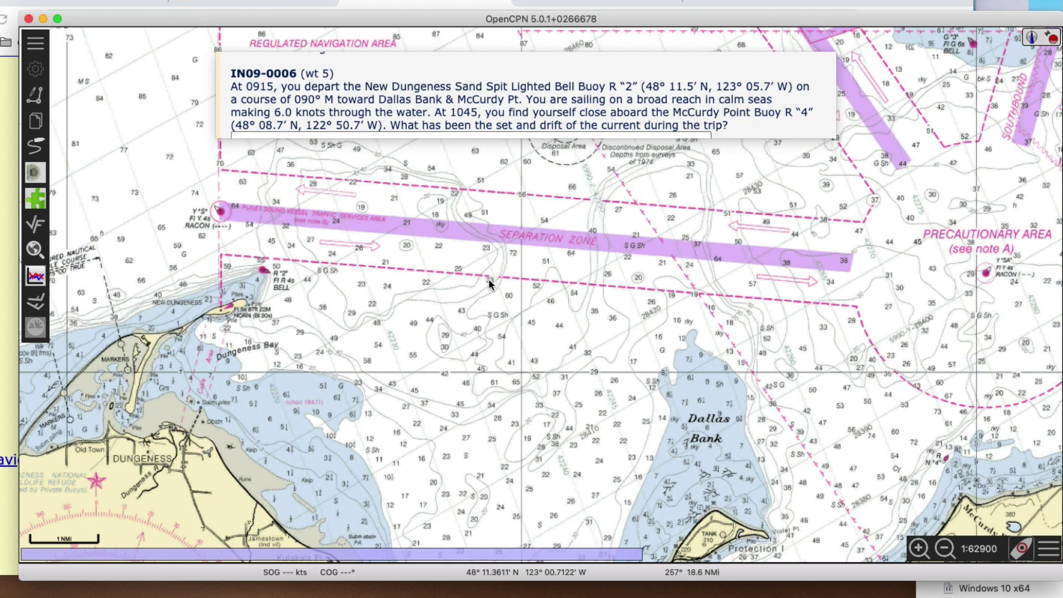
{"action": "left_click_drag", "start_coordinate": [244, 327], "coordinate": [326, 304]}
{"action": "scroll", "coordinate": [336, 302], "scroll_direction": "up", "scroll_amount": 3}
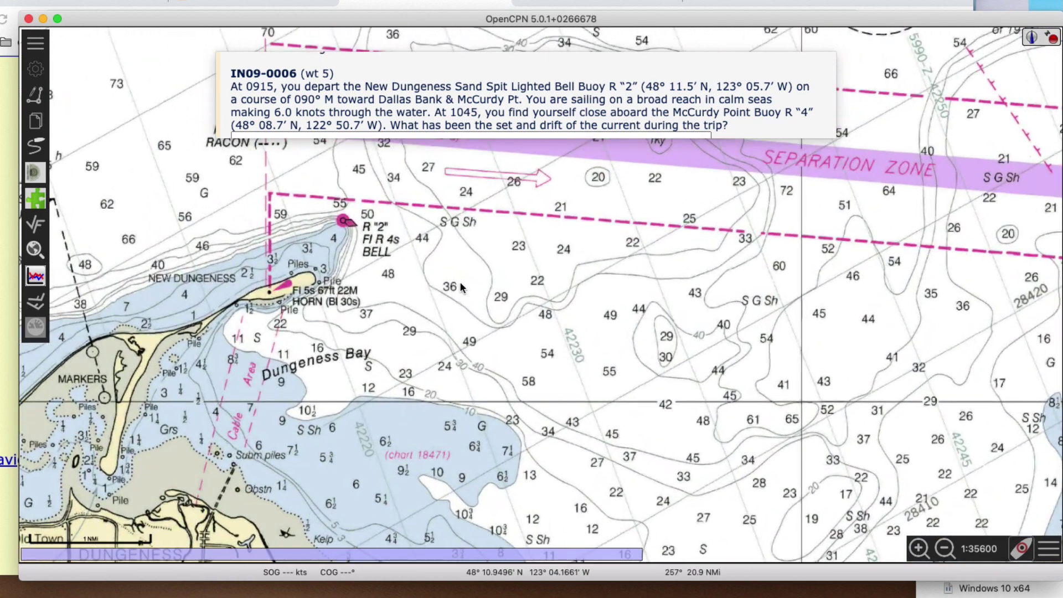
{"action": "left_click_drag", "start_coordinate": [343, 225], "coordinate": [279, 236]}
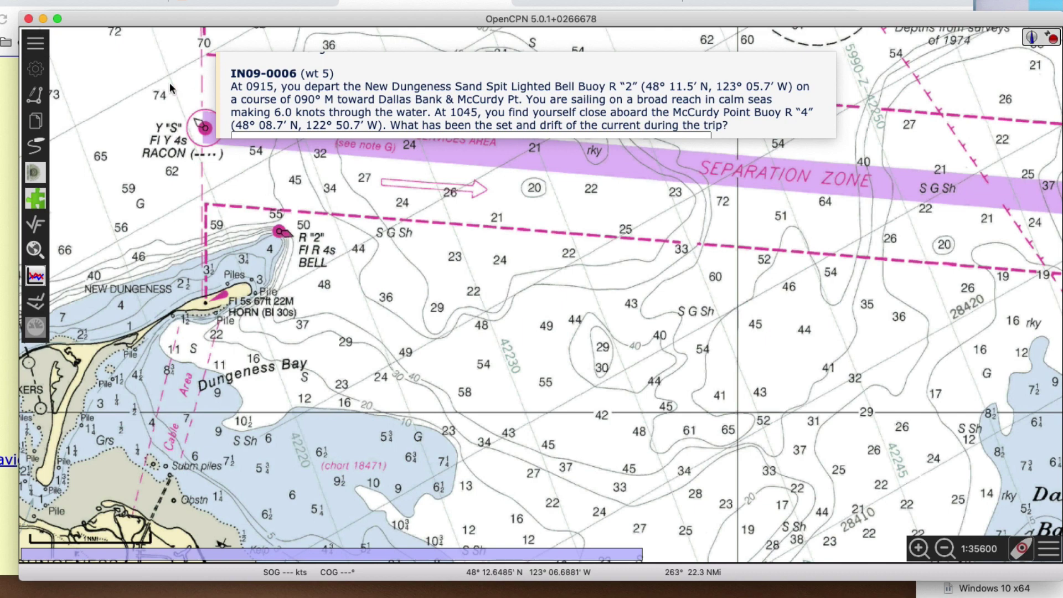
{"action": "left_click", "coordinate": [34, 98]}
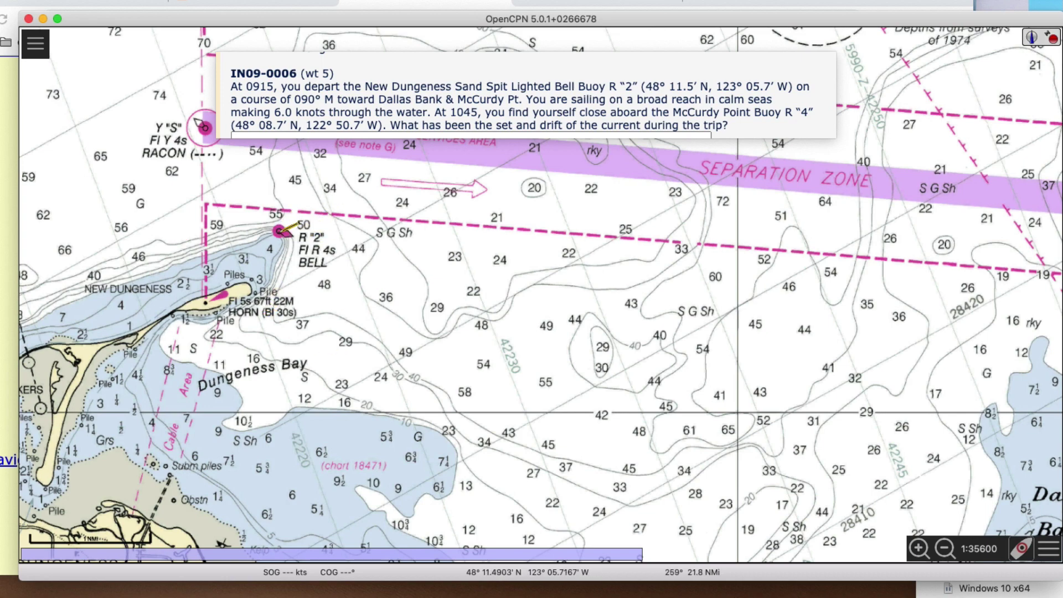
- Drop the first route waypoint on bell buoy R "2" and zoom out toward McCurdy Pt
{"action": "left_click", "coordinate": [278, 232]}
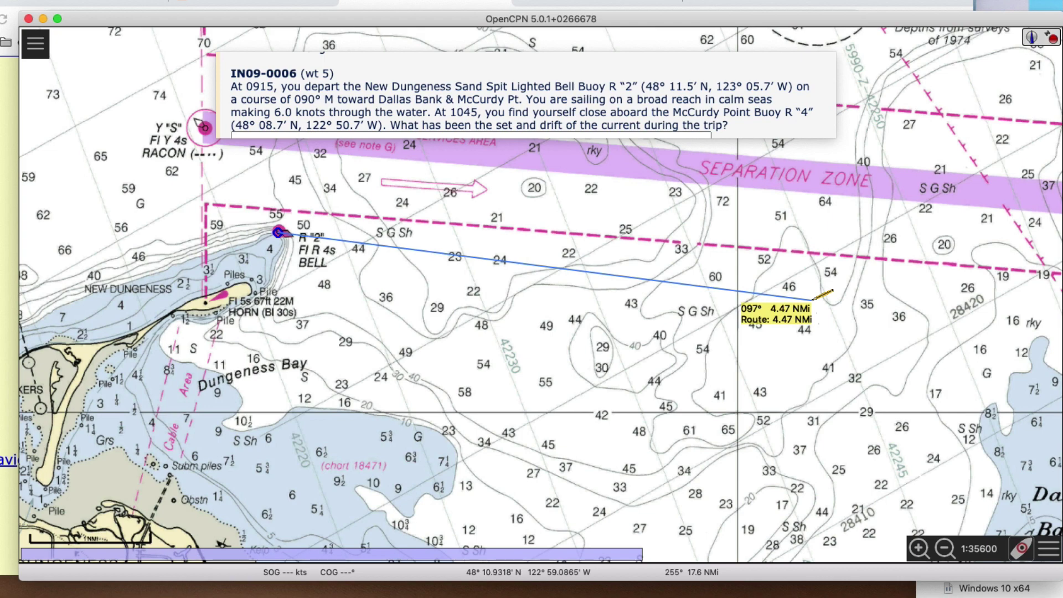
{"action": "mouse_move", "coordinate": [1050, 305]}
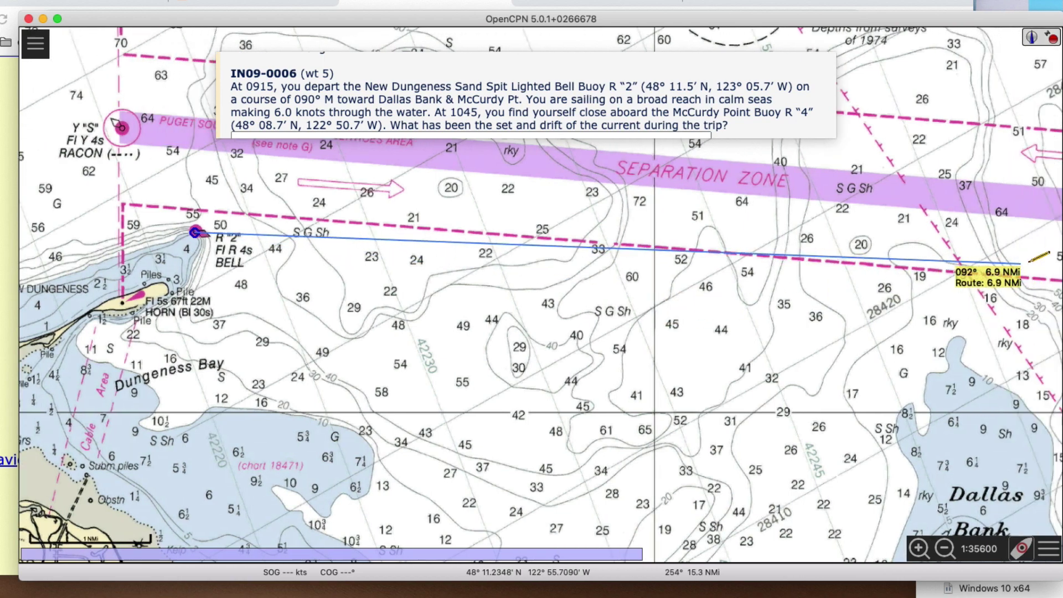
{"action": "scroll", "coordinate": [911, 307], "scroll_direction": "down", "scroll_amount": 2}
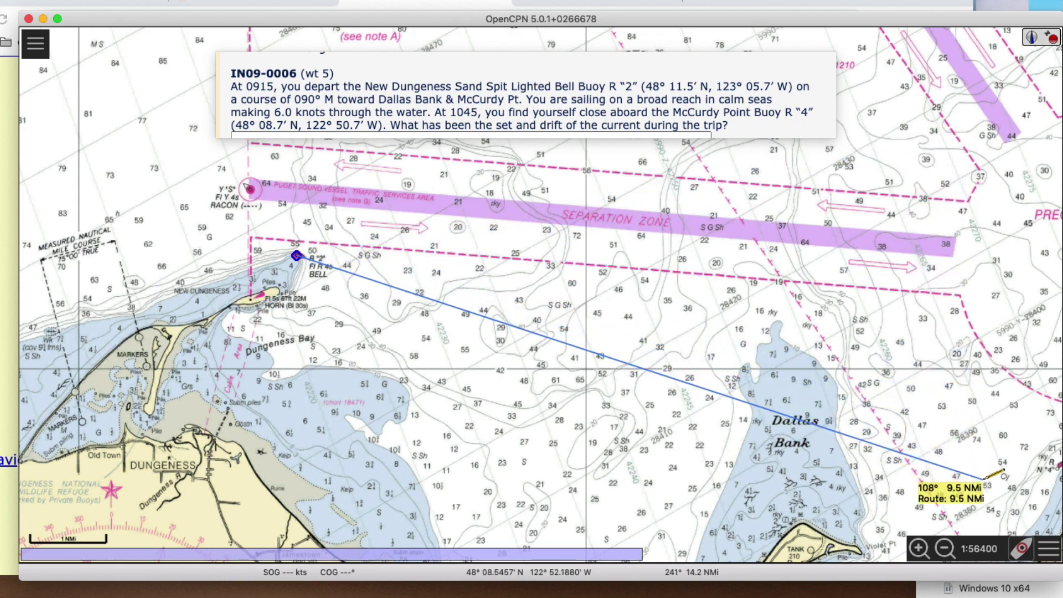
- Zoom out and finish the route with an end waypoint at McCurdy Point buoy R "4"
{"action": "scroll", "coordinate": [992, 475], "scroll_direction": "down", "scroll_amount": 3}
{"action": "scroll", "coordinate": [1019, 473], "scroll_direction": "down", "scroll_amount": 1}
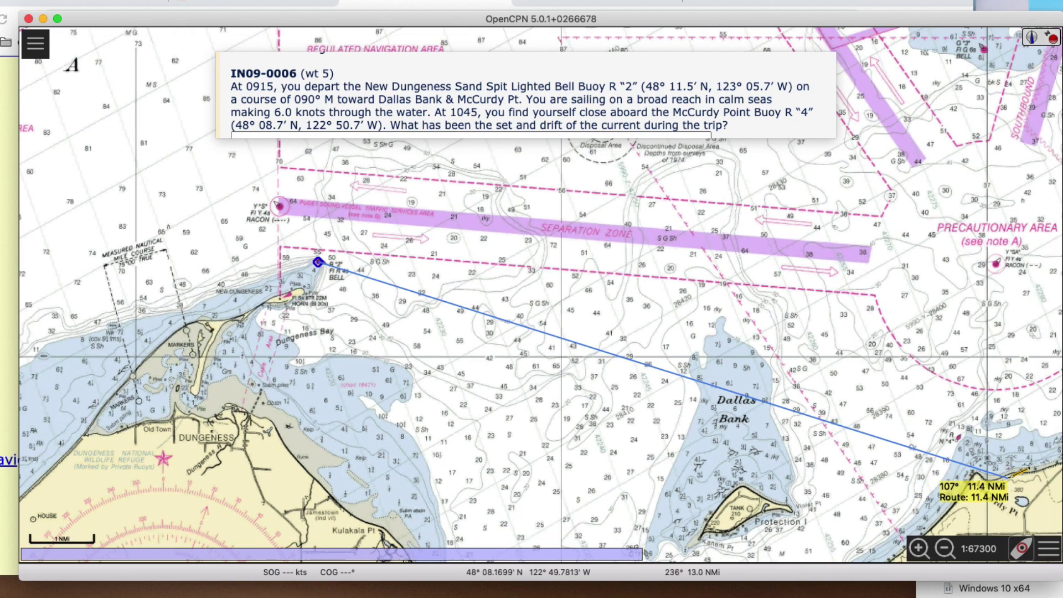
{"action": "scroll", "coordinate": [1009, 476], "scroll_direction": "down", "scroll_amount": 1}
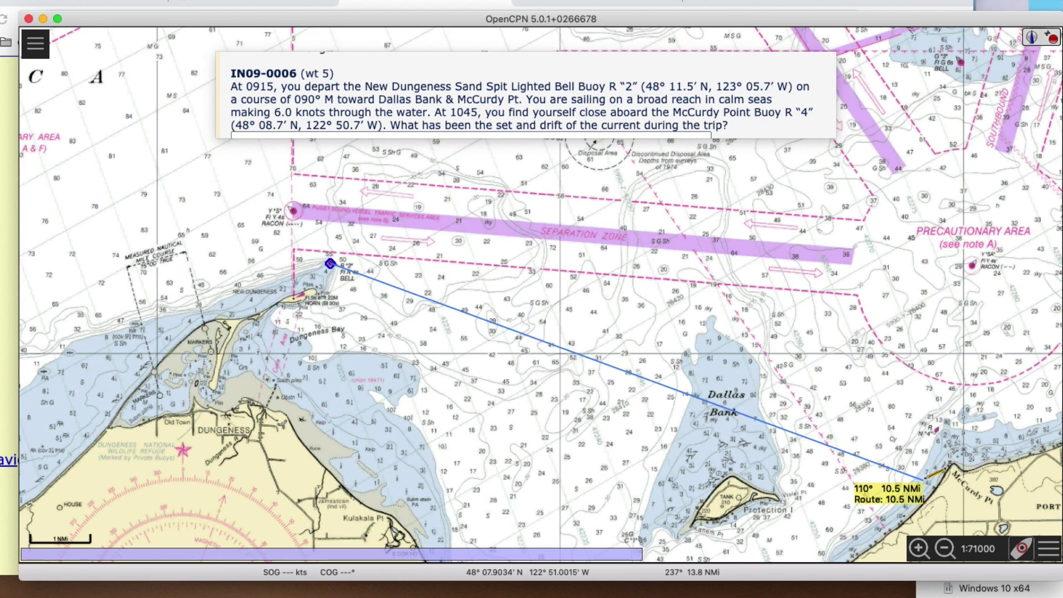
{"action": "left_click", "coordinate": [924, 479]}
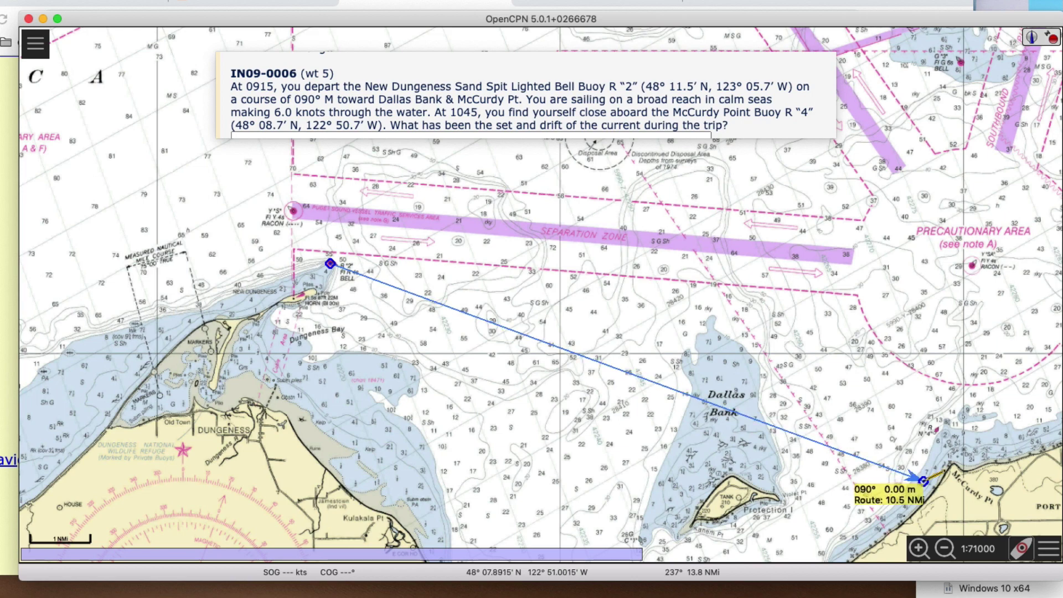
{"action": "left_click", "coordinate": [924, 481]}
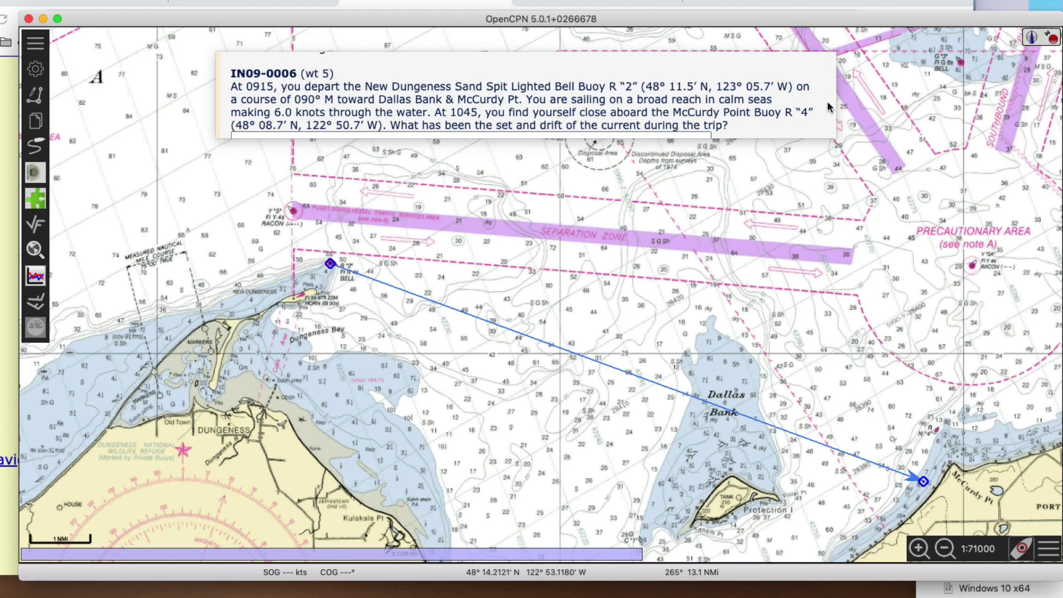
- Name the bell buoy R "2" start waypoint 0915 and enable its name label
{"action": "right_click", "coordinate": [330, 268]}
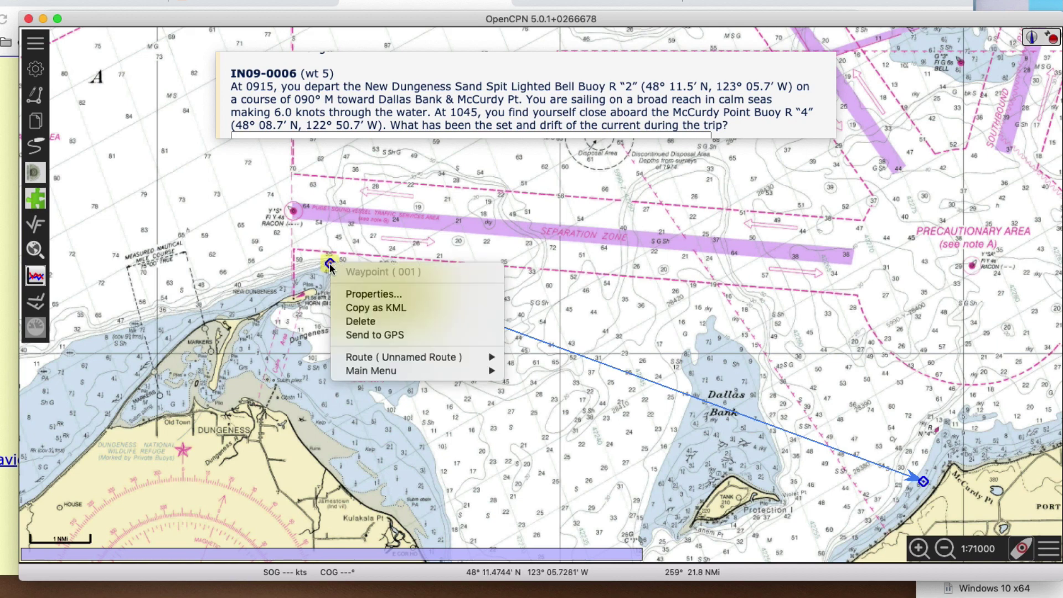
{"action": "left_click", "coordinate": [368, 296]}
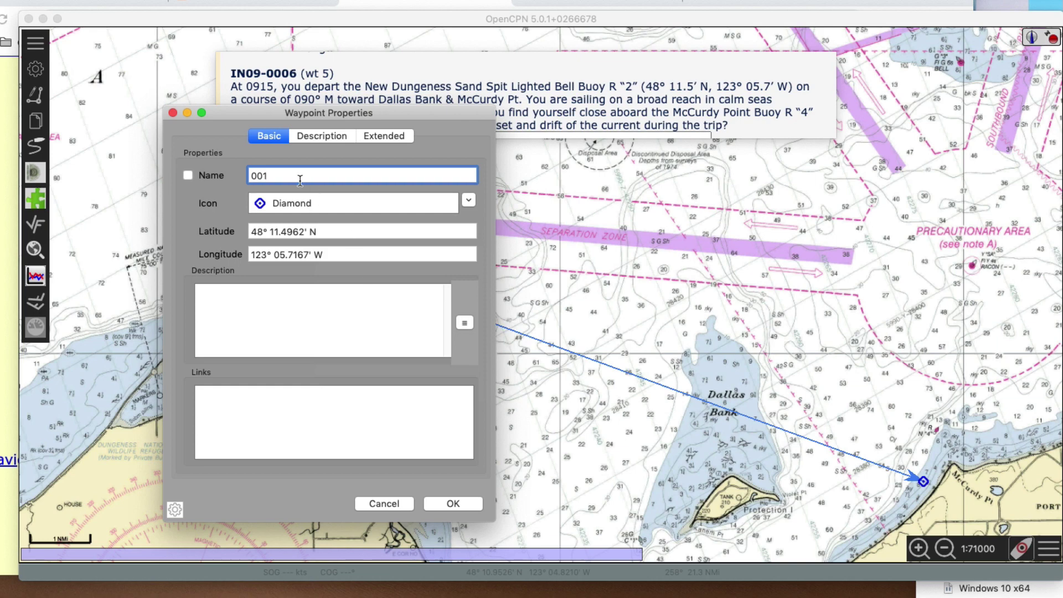
{"action": "type", "text": "0915"}
{"action": "left_click", "coordinate": [188, 175]}
{"action": "left_click", "coordinate": [453, 503]}
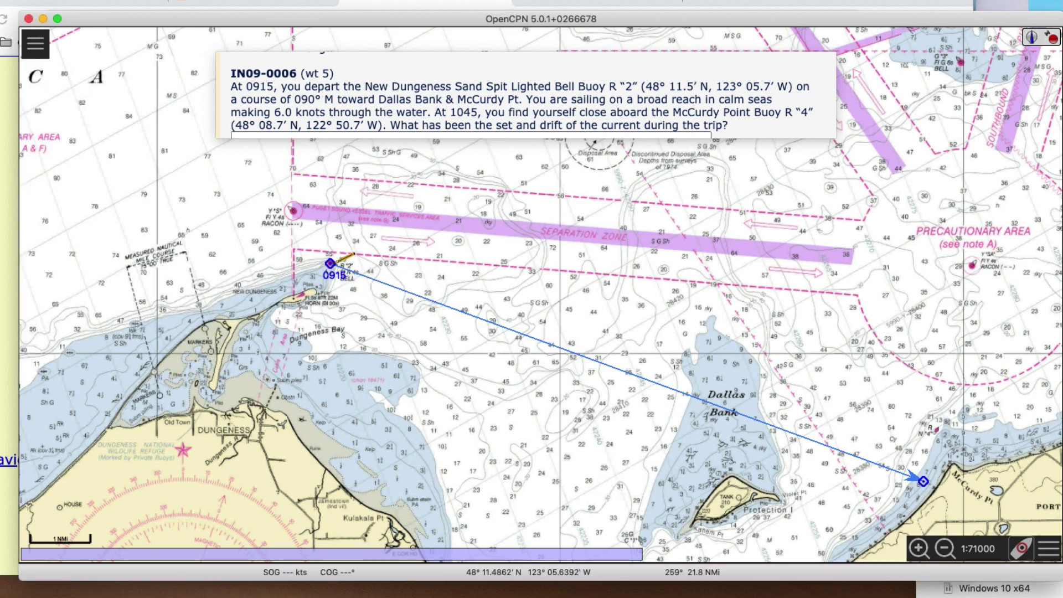
- Draw a route from the existing 0915 waypoint to a new point 9.0 NMi along the track
{"action": "left_click", "coordinate": [338, 261]}
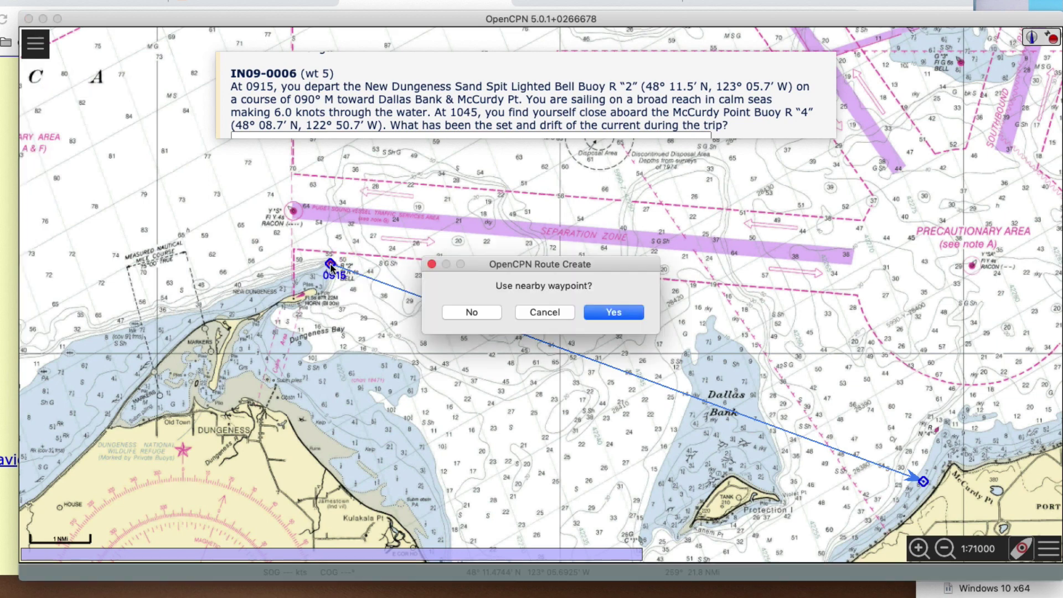
{"action": "left_click", "coordinate": [627, 315]}
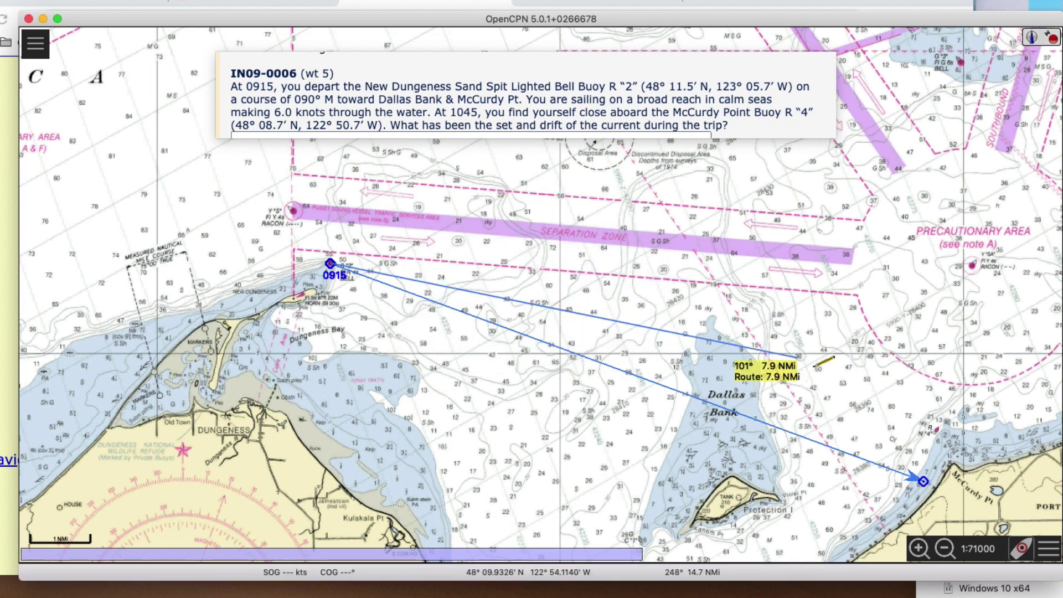
{"action": "left_click", "coordinate": [840, 448]}
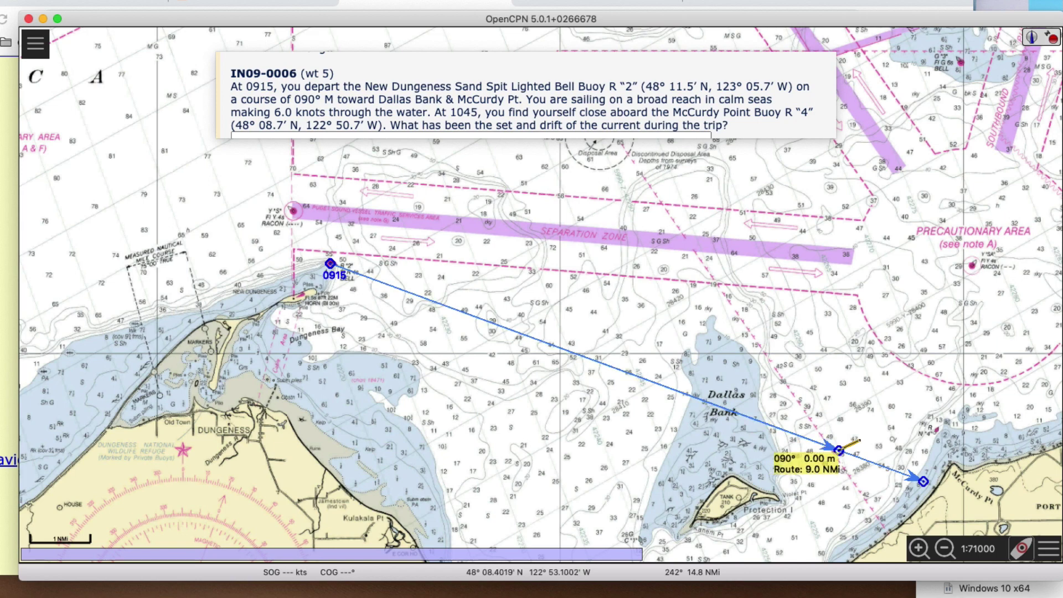
{"action": "key", "text": "Escape"}
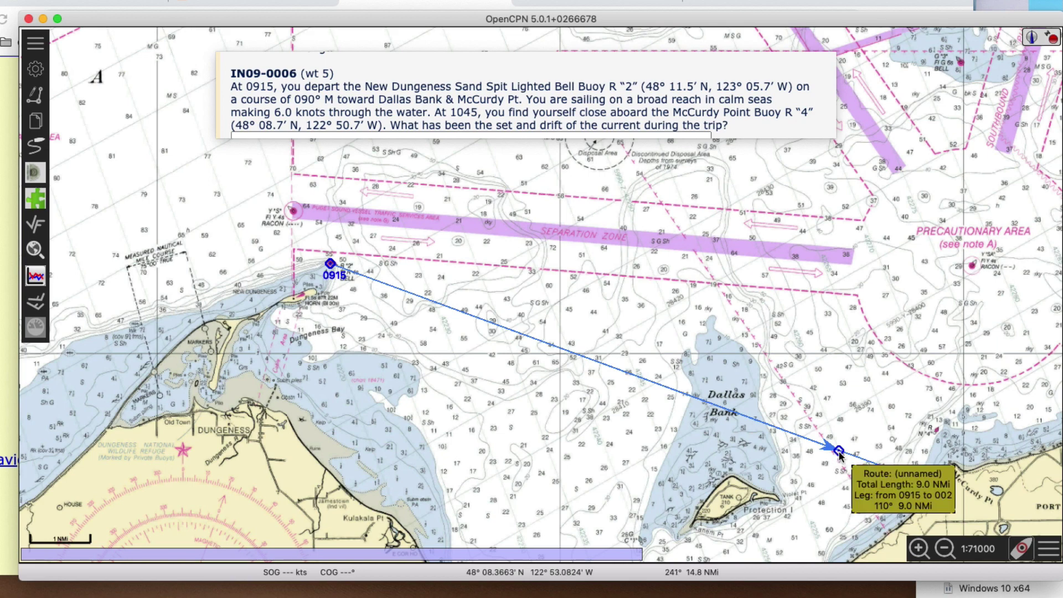
- Open waypoint 002's properties and select its current name for replacement
{"action": "right_click", "coordinate": [839, 451]}
{"action": "left_click", "coordinate": [882, 482]}
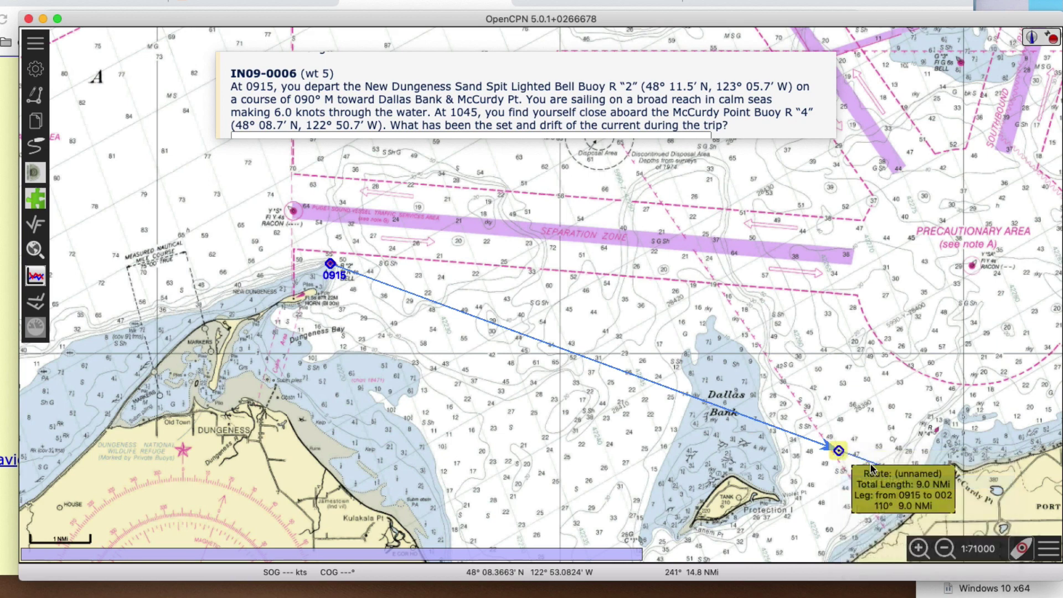
{"action": "left_click_drag", "start_coordinate": [290, 174], "coordinate": [241, 169]}
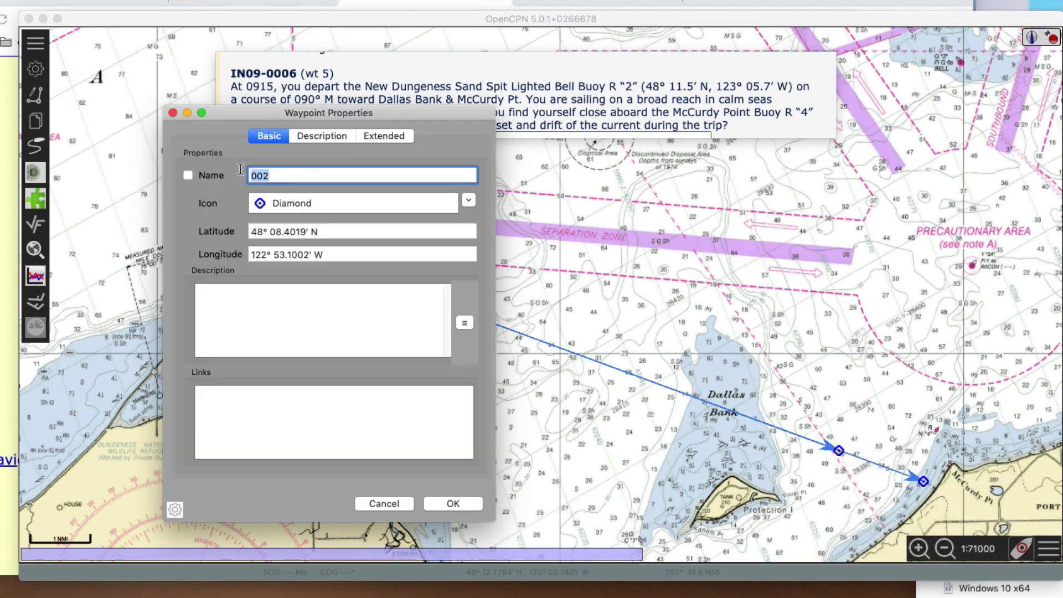
- Rename waypoint 002 to DR 1045 and turn on its name label on the chart
{"action": "type", "text": "DR 1045"}
{"action": "left_click", "coordinate": [453, 504]}
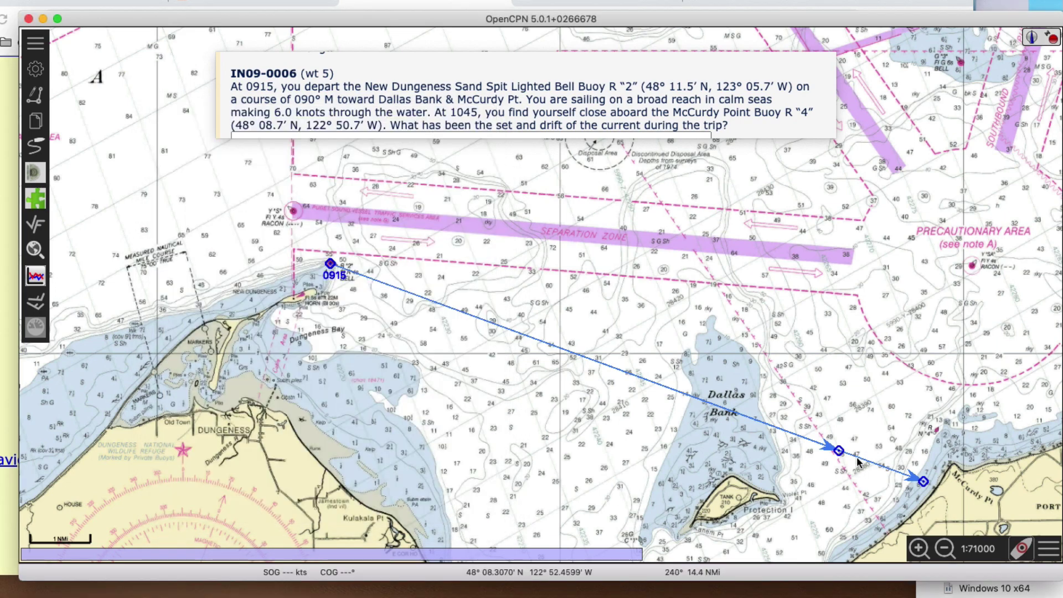
{"action": "right_click", "coordinate": [839, 453]}
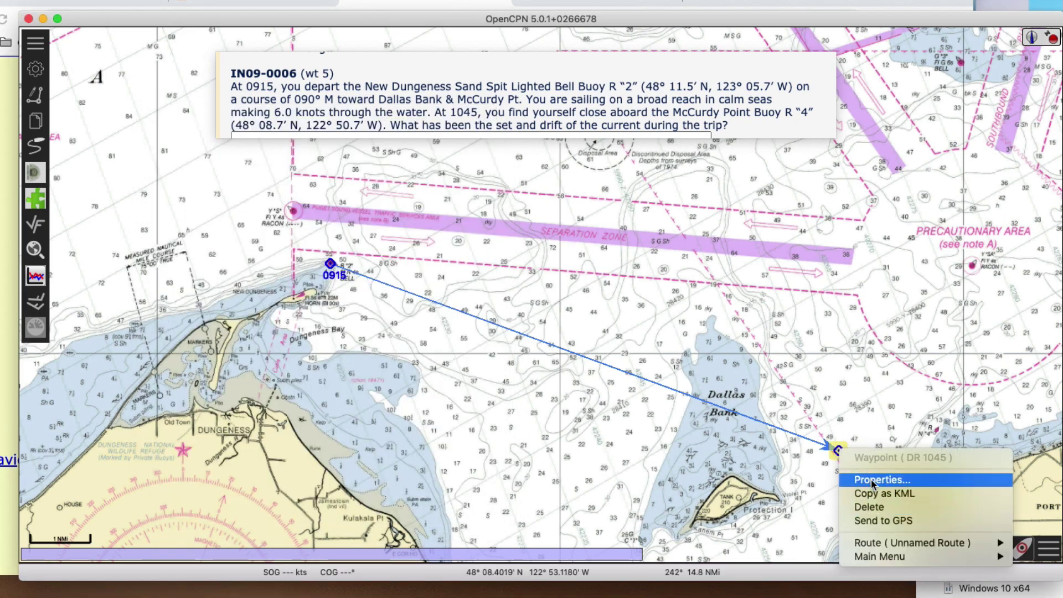
{"action": "left_click", "coordinate": [865, 481]}
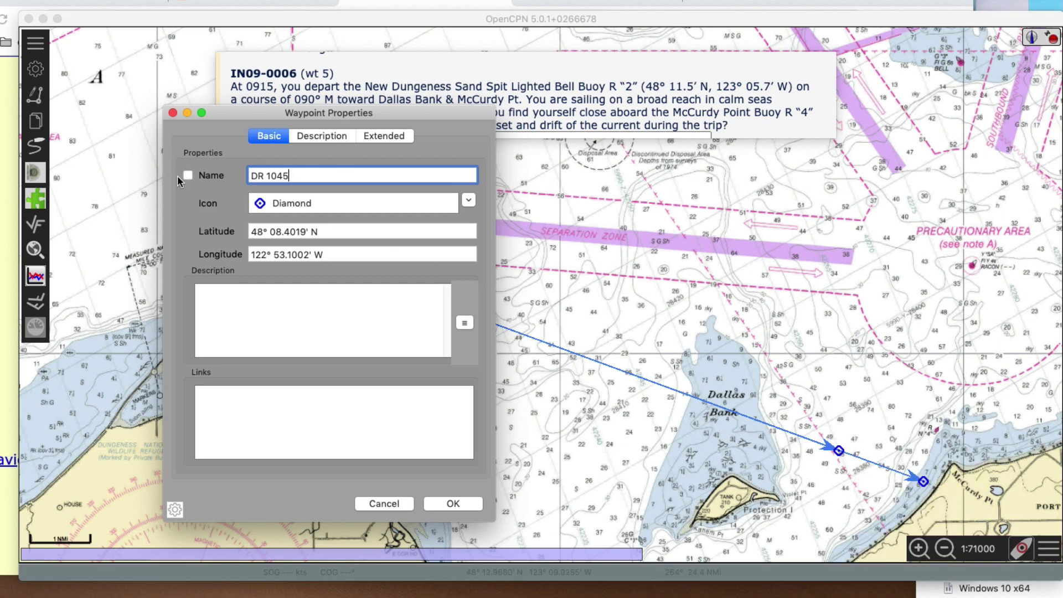
{"action": "left_click", "coordinate": [187, 177]}
{"action": "left_click", "coordinate": [451, 504]}
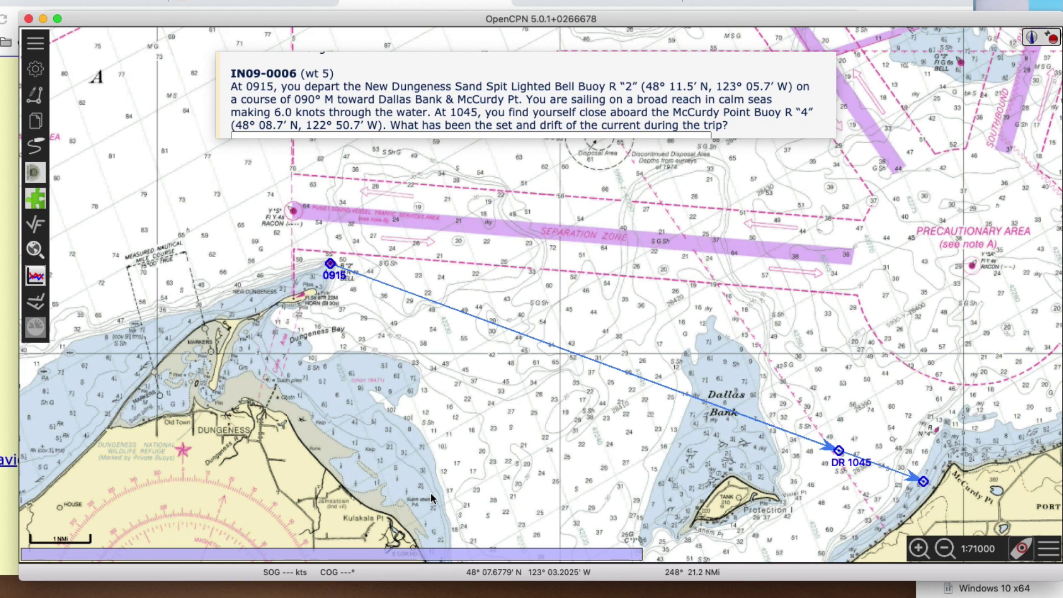
- Pan and zoom to about 1:24200 so DR 1045 and McCurdy Point buoy R "4" fill the view
{"action": "left_click_drag", "start_coordinate": [785, 310], "coordinate": [421, 180]}
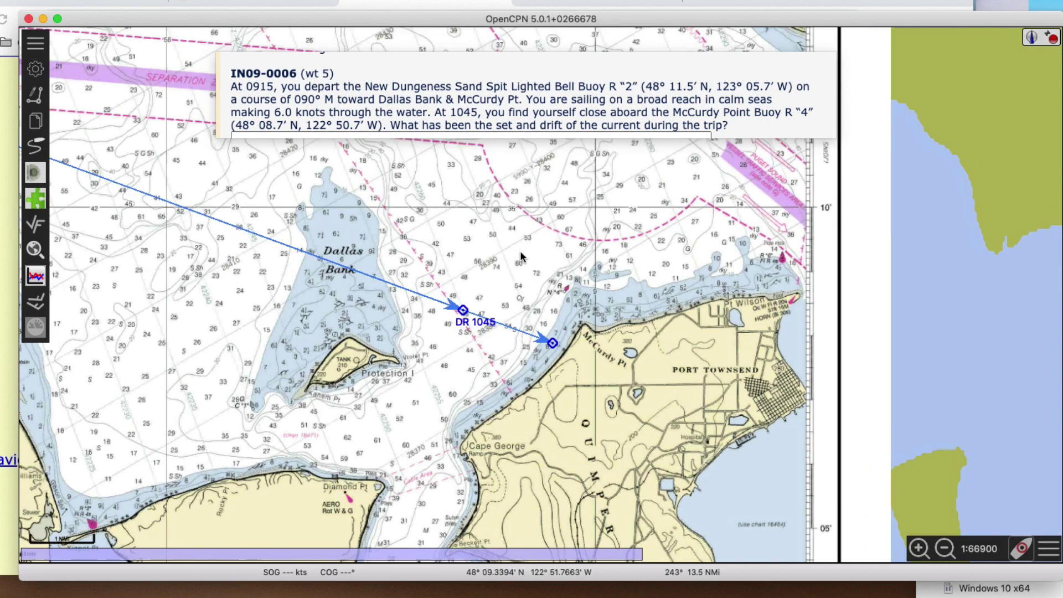
{"action": "scroll", "coordinate": [521, 257], "scroll_direction": "up", "scroll_amount": 5}
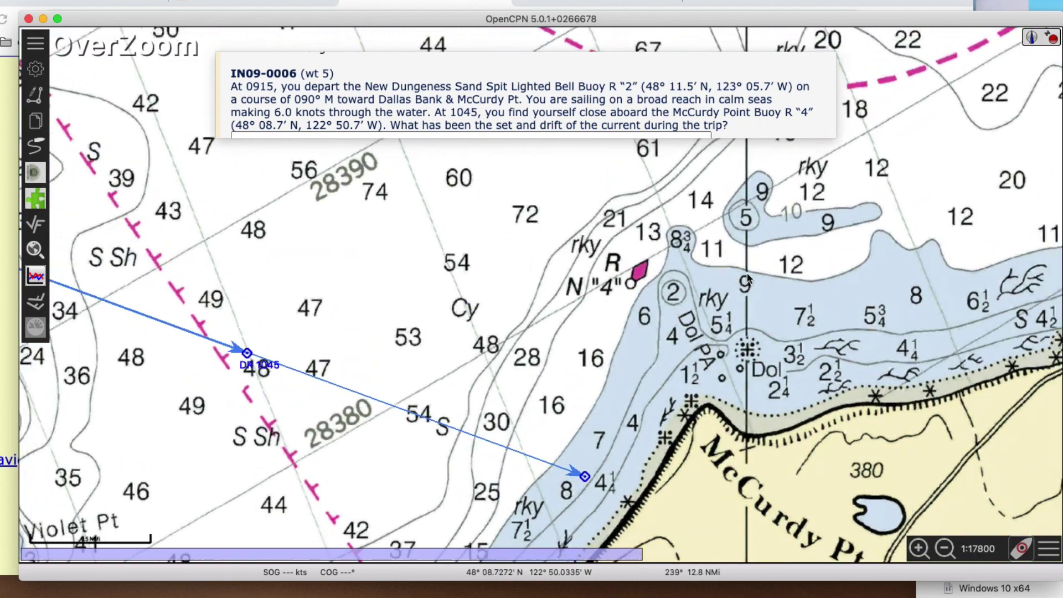
{"action": "scroll", "coordinate": [748, 278], "scroll_direction": "down", "scroll_amount": 2}
{"action": "left_click_drag", "start_coordinate": [575, 290], "coordinate": [722, 249]}
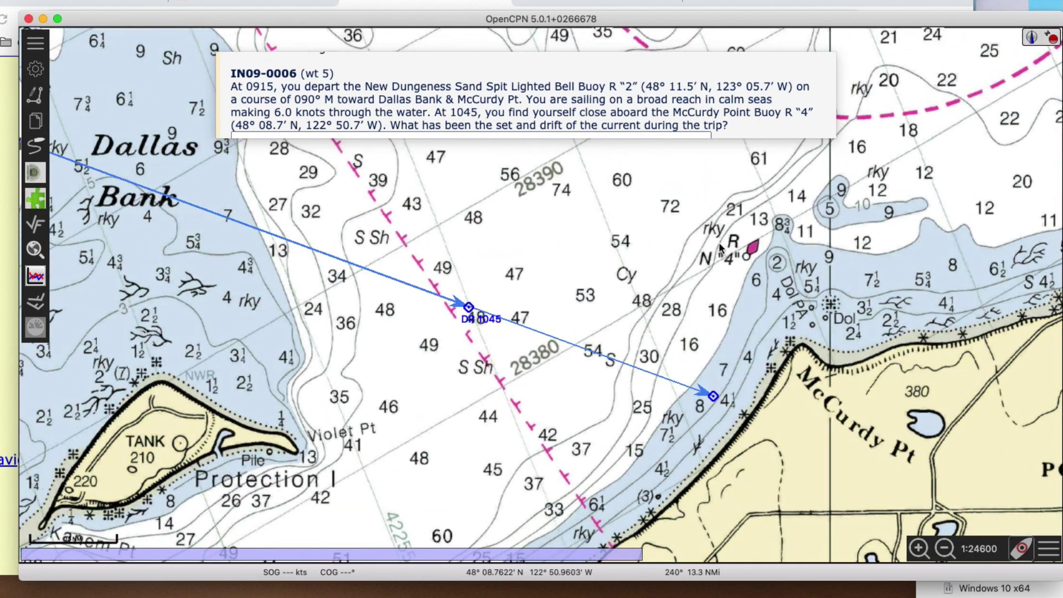
{"action": "left_click_drag", "start_coordinate": [587, 249], "coordinate": [810, 265]}
{"action": "scroll", "coordinate": [504, 294], "scroll_direction": "down", "scroll_amount": 2}
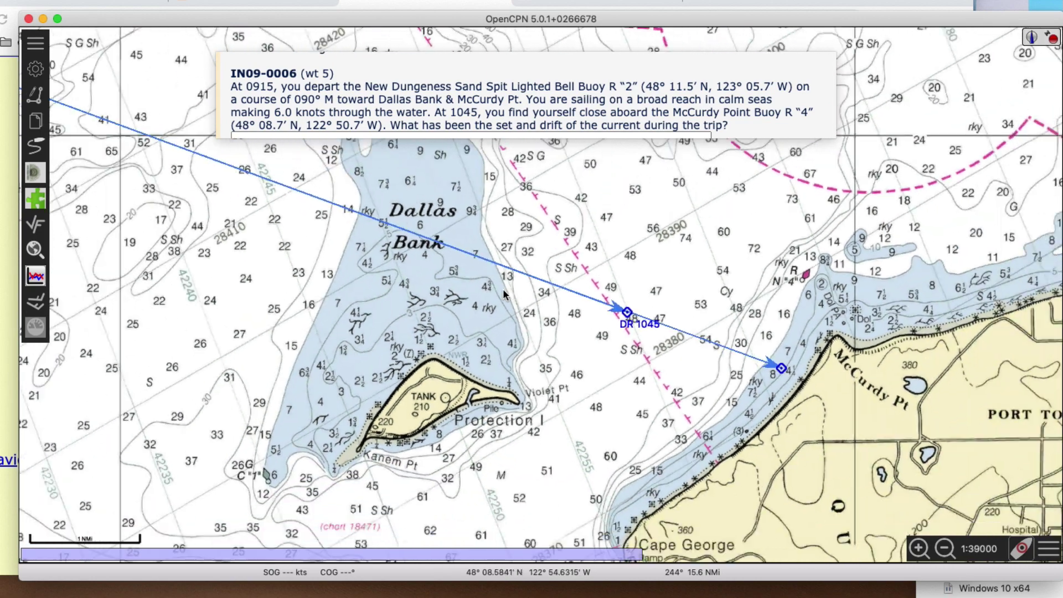
{"action": "scroll", "coordinate": [504, 293], "scroll_direction": "down", "scroll_amount": 6}
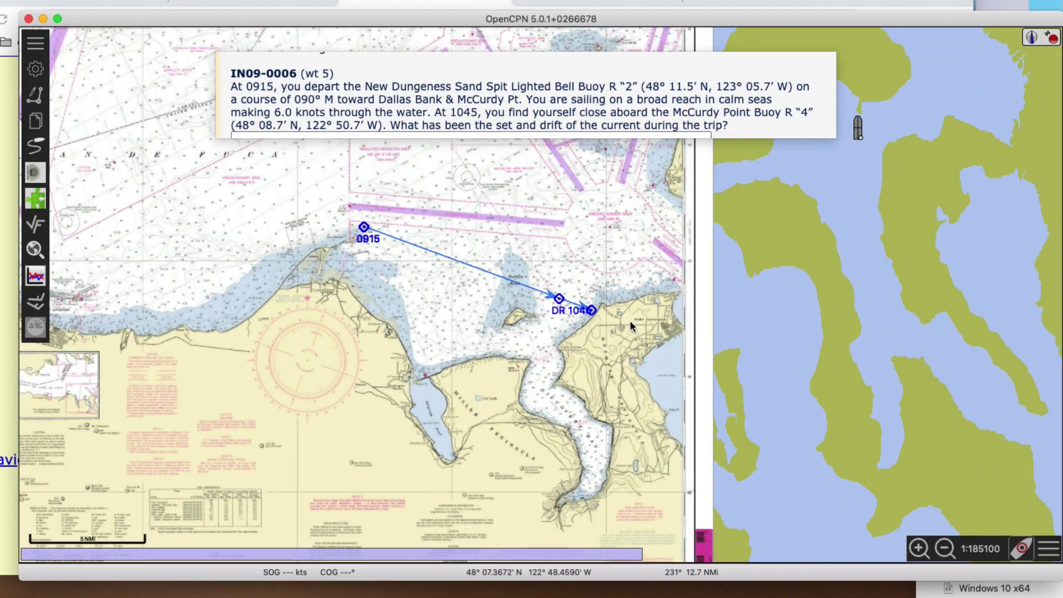
{"action": "scroll", "coordinate": [570, 253], "scroll_direction": "up", "scroll_amount": 3}
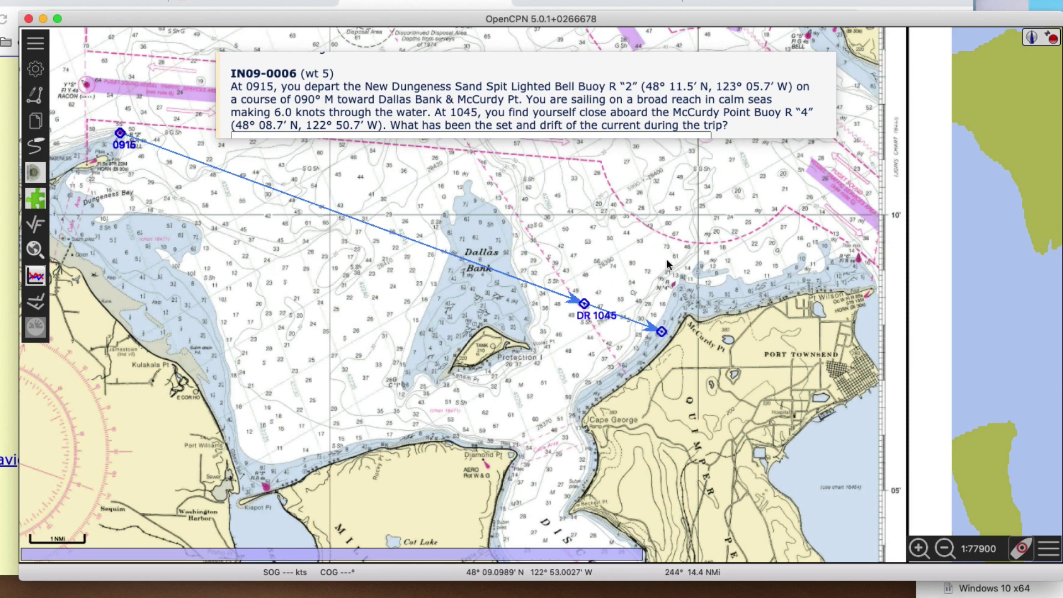
{"action": "scroll", "coordinate": [593, 246], "scroll_direction": "up", "scroll_amount": 1}
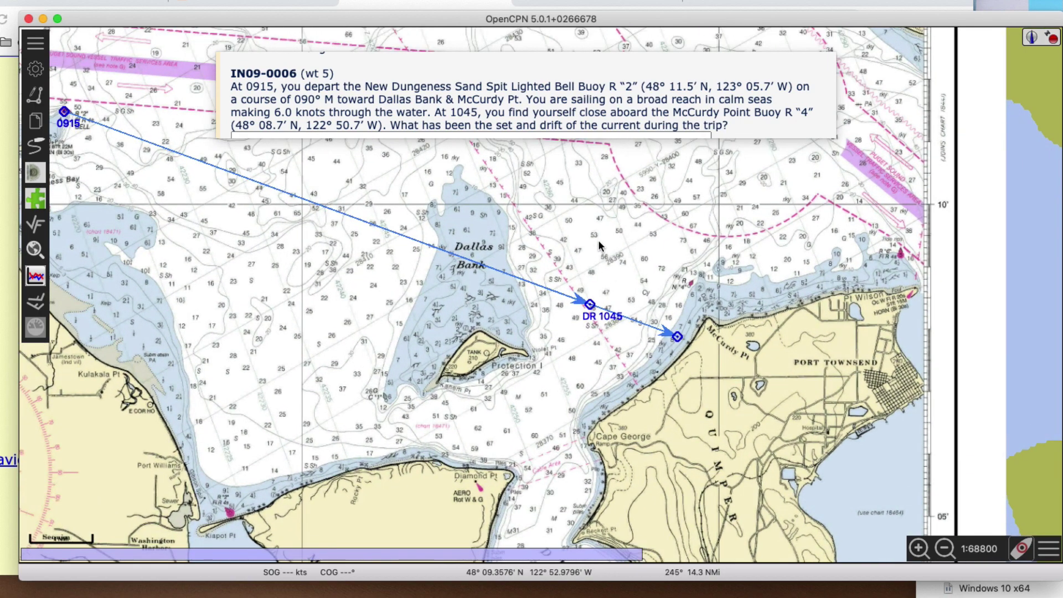
{"action": "left_click_drag", "start_coordinate": [600, 246], "coordinate": [465, 246]}
{"action": "scroll", "coordinate": [499, 248], "scroll_direction": "up", "scroll_amount": 3}
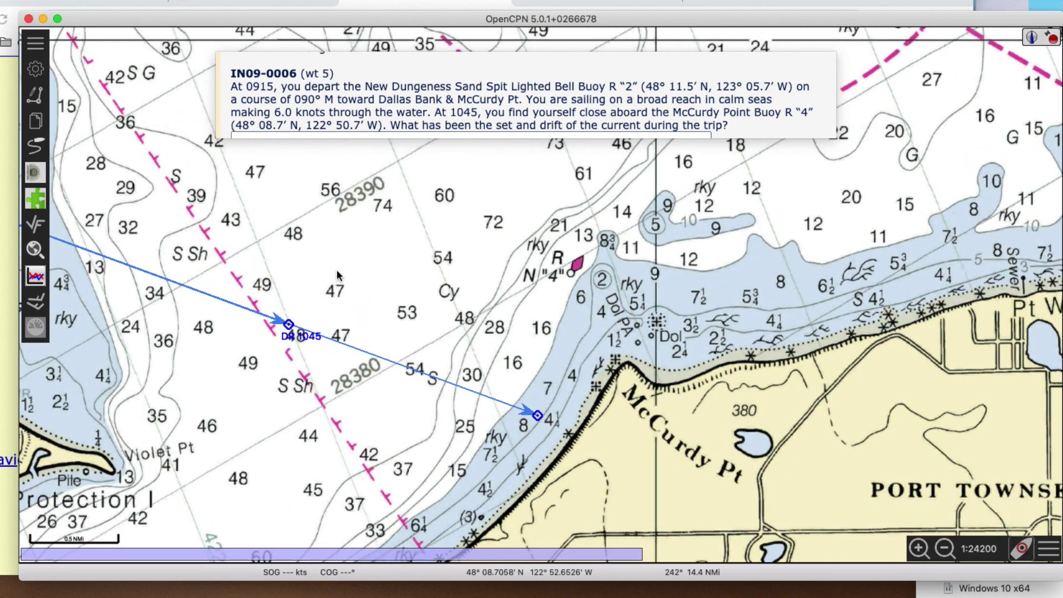
{"action": "left_click_drag", "start_coordinate": [339, 276], "coordinate": [609, 237]}
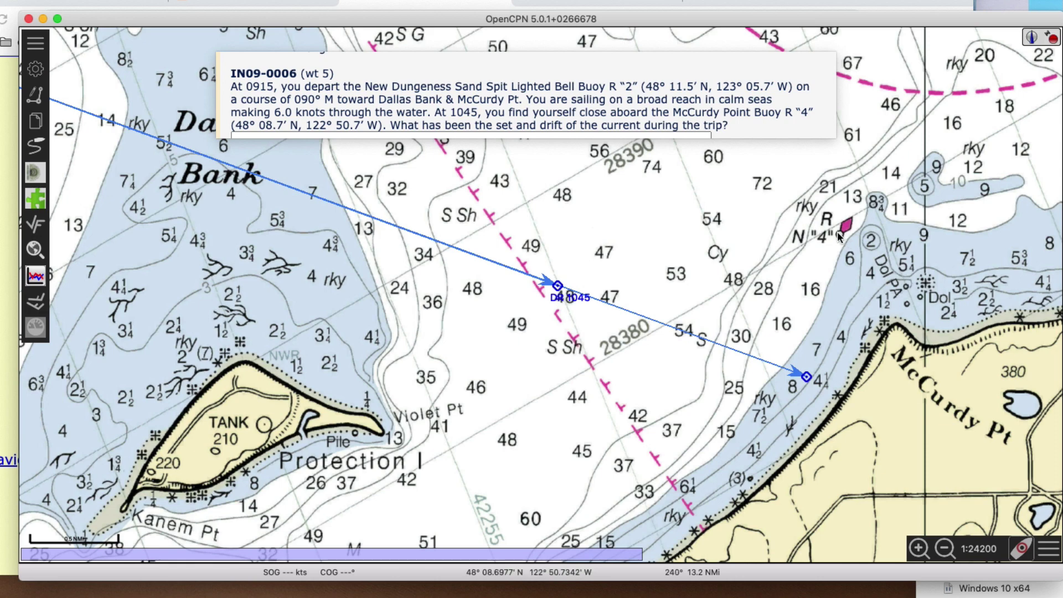
{"action": "mouse_move", "coordinate": [565, 284]}
- Add a route leg reusing DR 1045 as start and ending at buoy R "4" (080°, 1.62 NMi)
{"action": "left_click", "coordinate": [34, 97]}
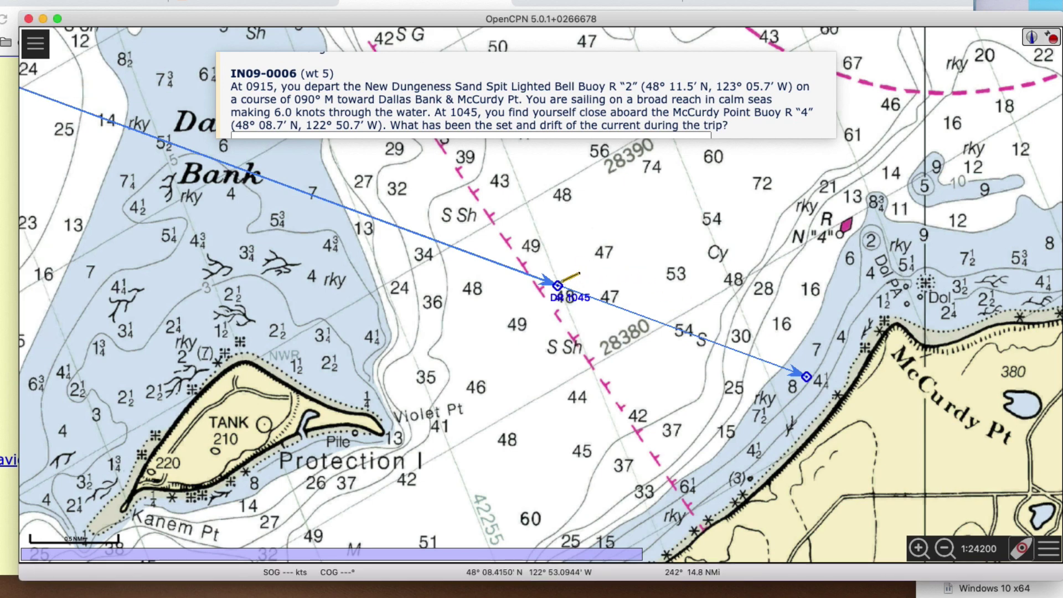
{"action": "left_click", "coordinate": [558, 285]}
{"action": "left_click", "coordinate": [615, 311]}
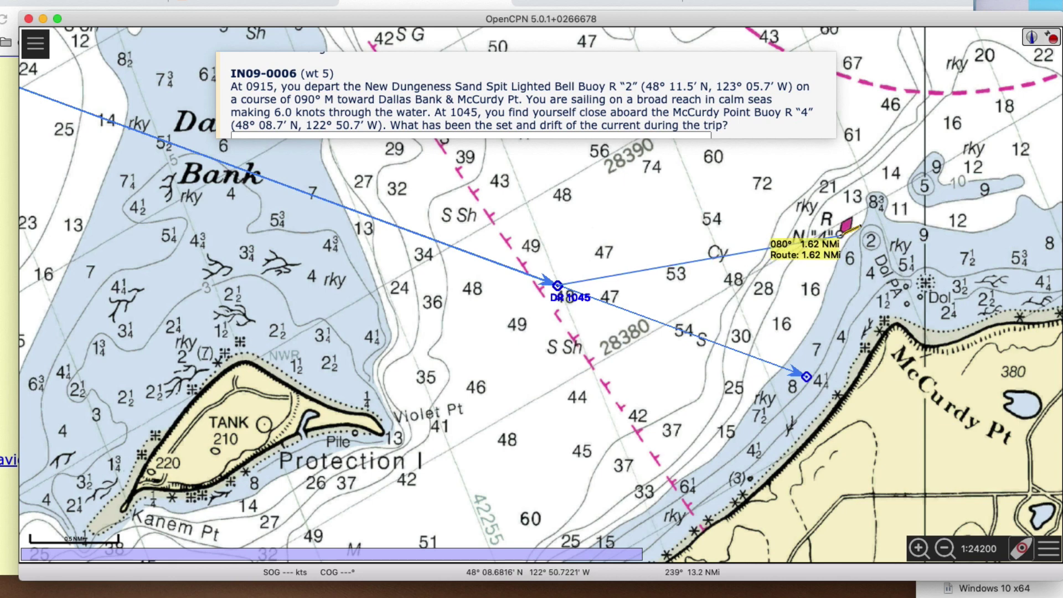
{"action": "left_click", "coordinate": [839, 235]}
{"action": "key", "text": "Escape"}
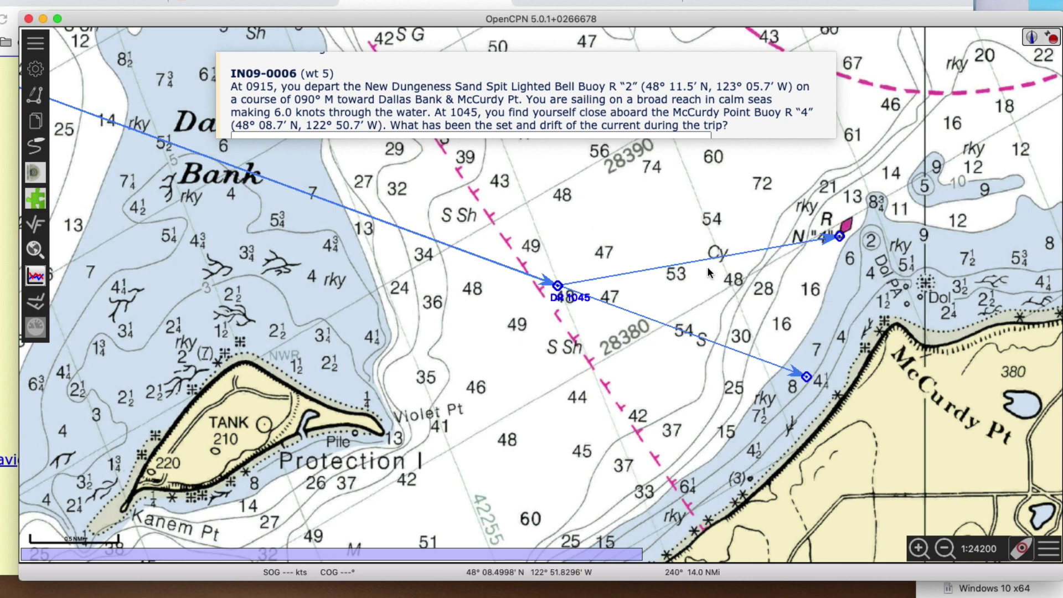
{"action": "mouse_move", "coordinate": [709, 265]}
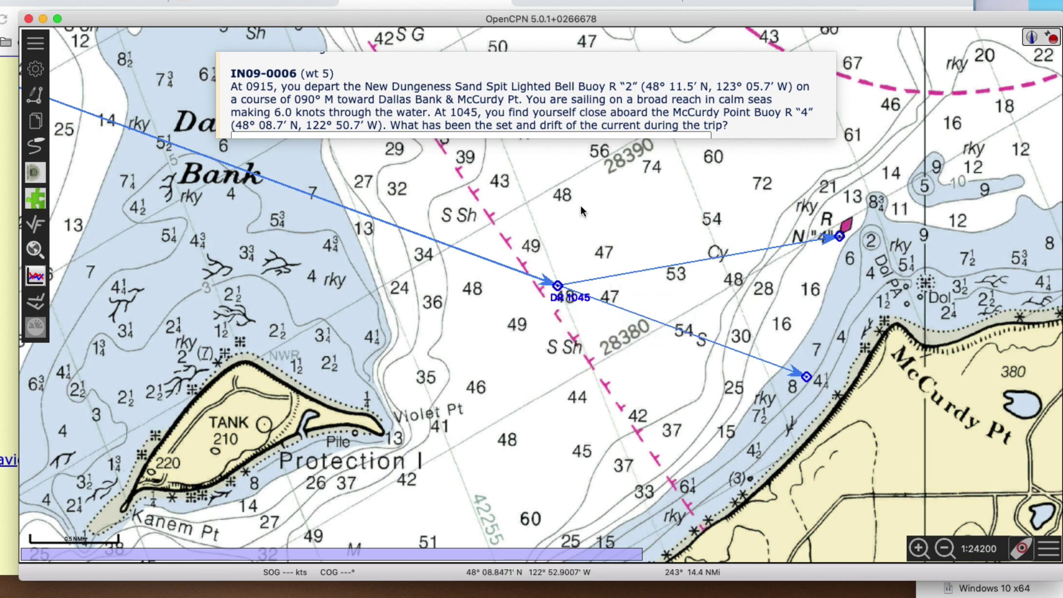
{"action": "mouse_move", "coordinate": [551, 290]}
{"action": "mouse_move", "coordinate": [776, 244]}
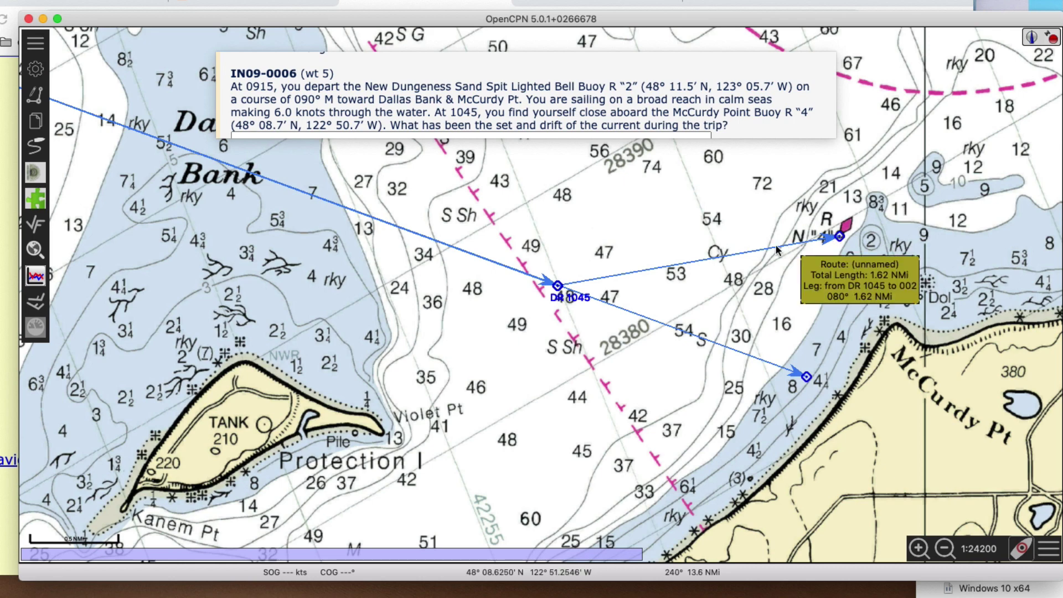